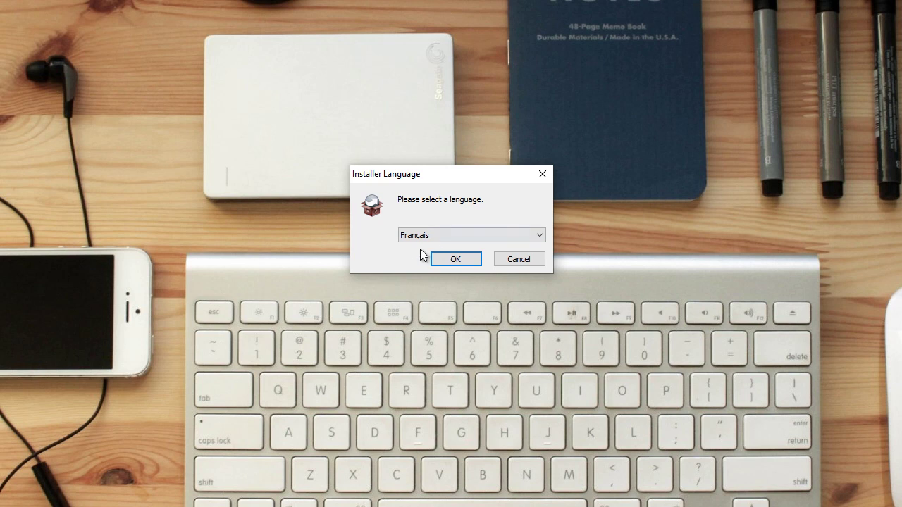
# Start the PortableApps.com Platform setup in Français and accept the licence terms
pyautogui.click(443, 258)
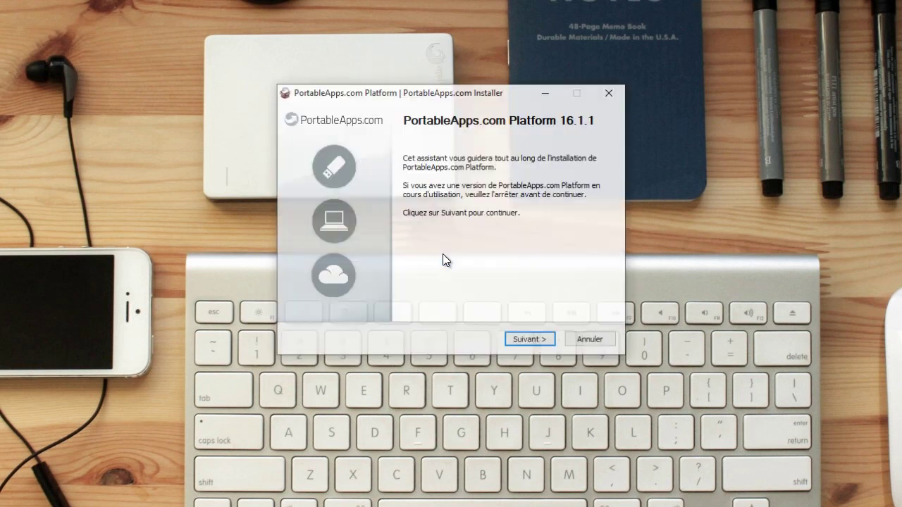
pyautogui.click(533, 337)
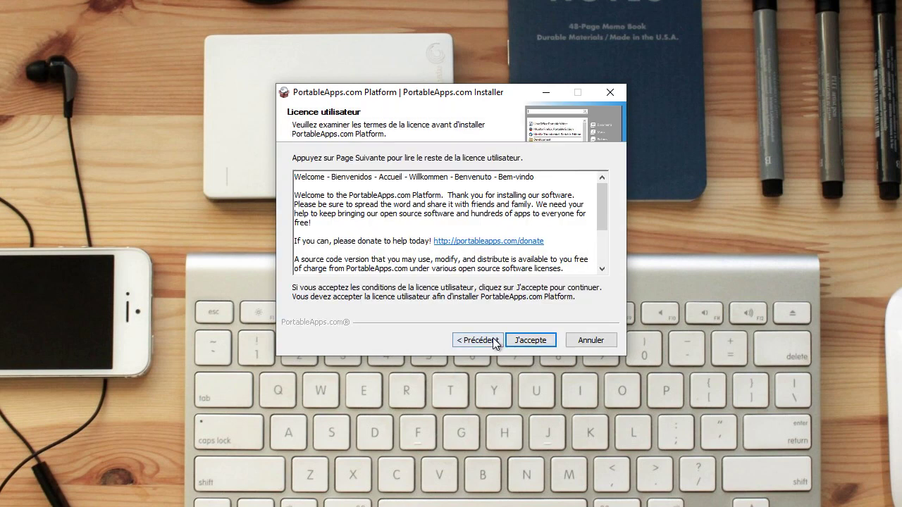
pyautogui.click(529, 341)
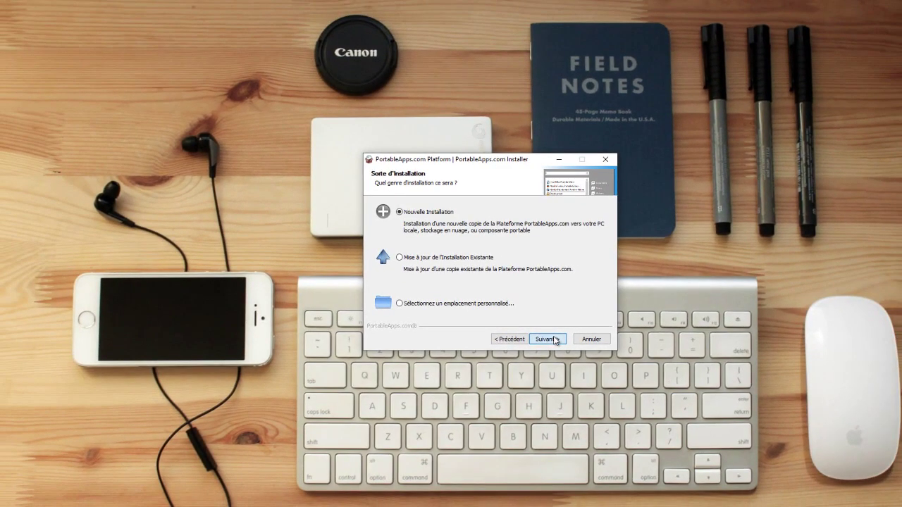
# Install a new portable copy of the platform on the NTLITE (F:) drive and launch it when setup finishes
pyautogui.click(540, 341)
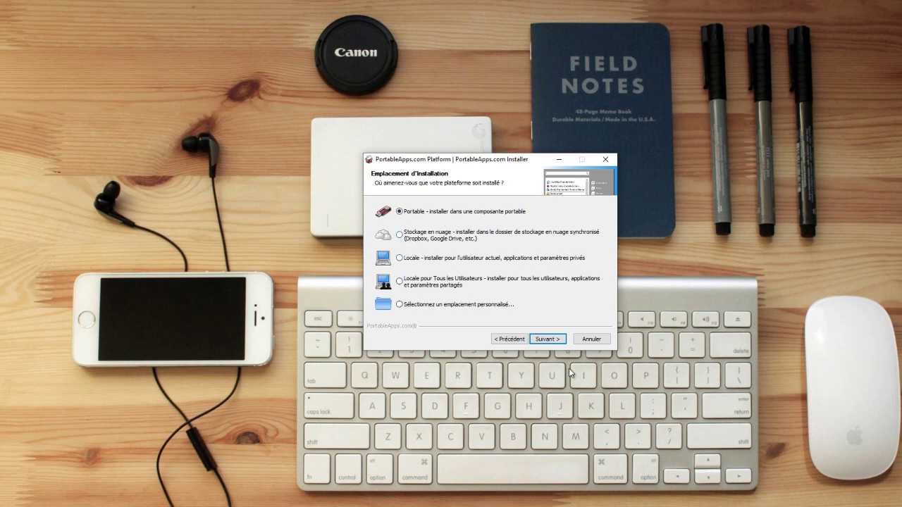
pyautogui.click(543, 340)
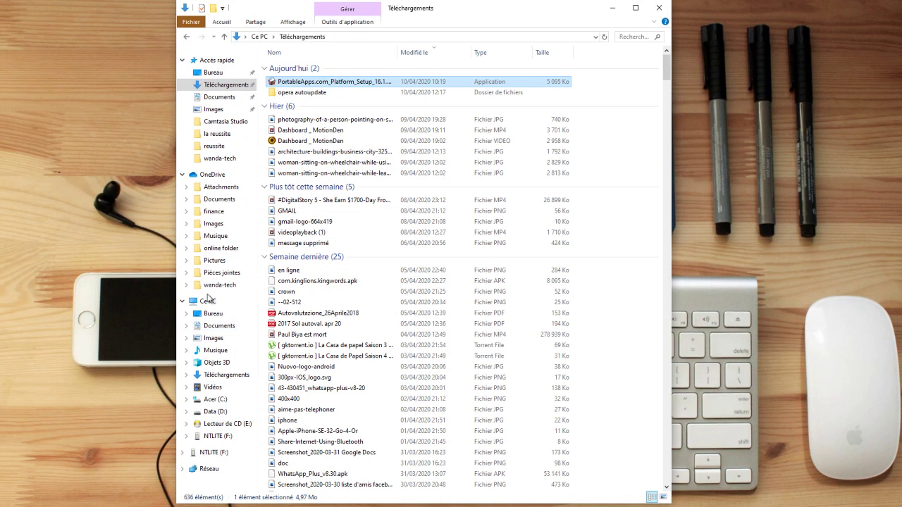
pyautogui.click(208, 301)
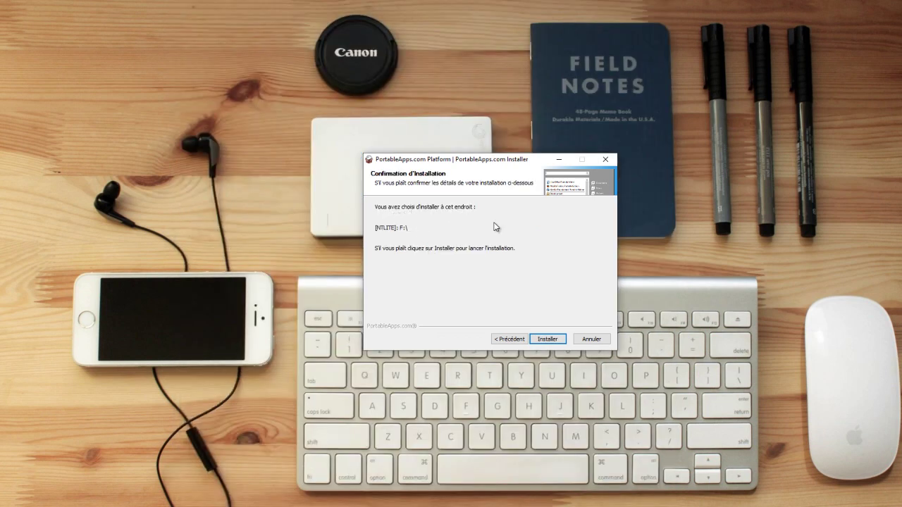
pyautogui.click(547, 339)
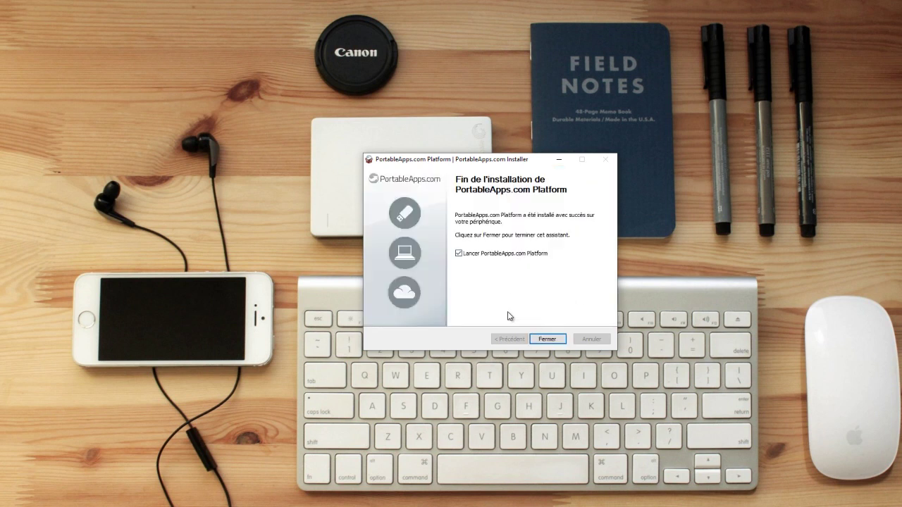
pyautogui.click(548, 337)
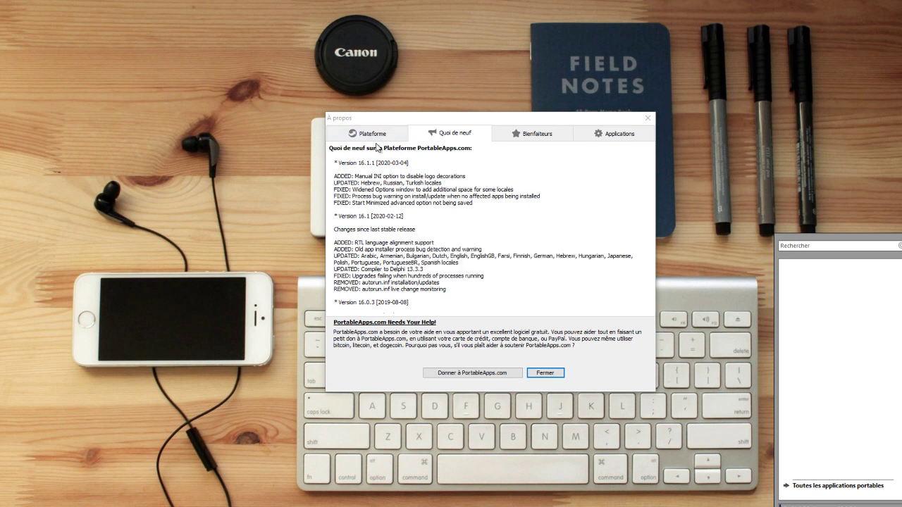
pyautogui.click(481, 257)
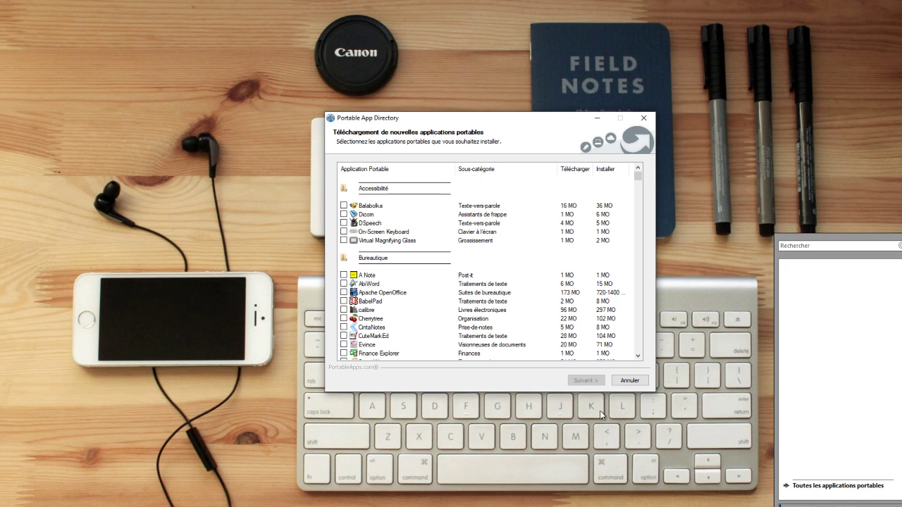
# Look through the Accessibilité and Bureautique applications in the portable app directory
pyautogui.click(638, 356)
pyautogui.click(638, 356)
pyautogui.click(638, 356)
pyautogui.click(638, 356)
pyautogui.click(639, 356)
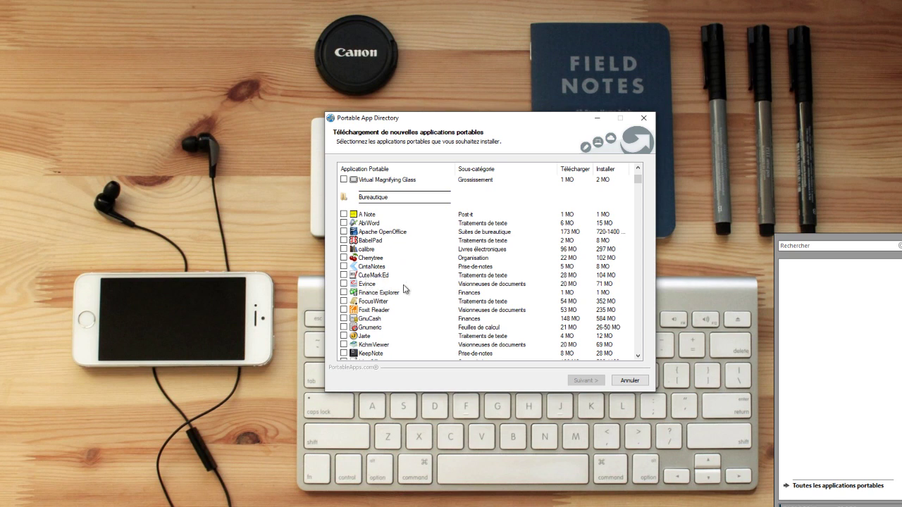
pyautogui.scroll(-2, 637, 356)
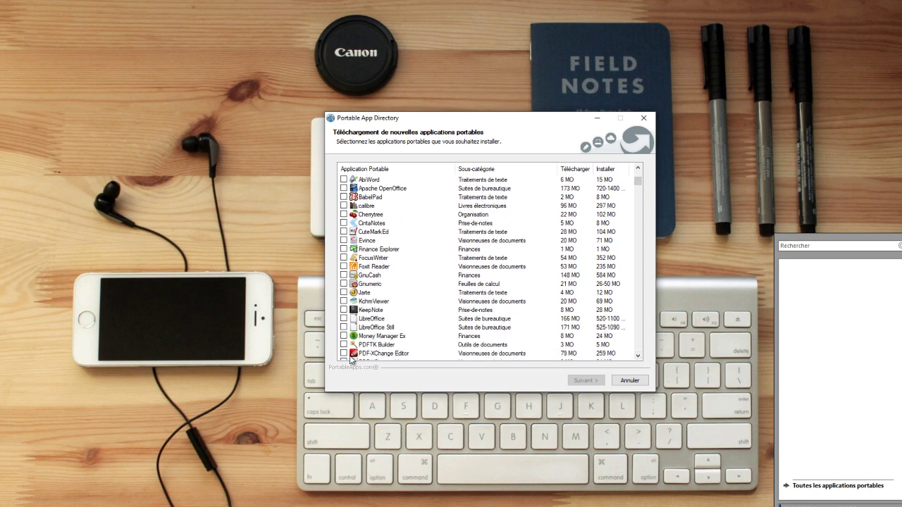
pyautogui.click(637, 356)
pyautogui.click(637, 355)
pyautogui.click(637, 356)
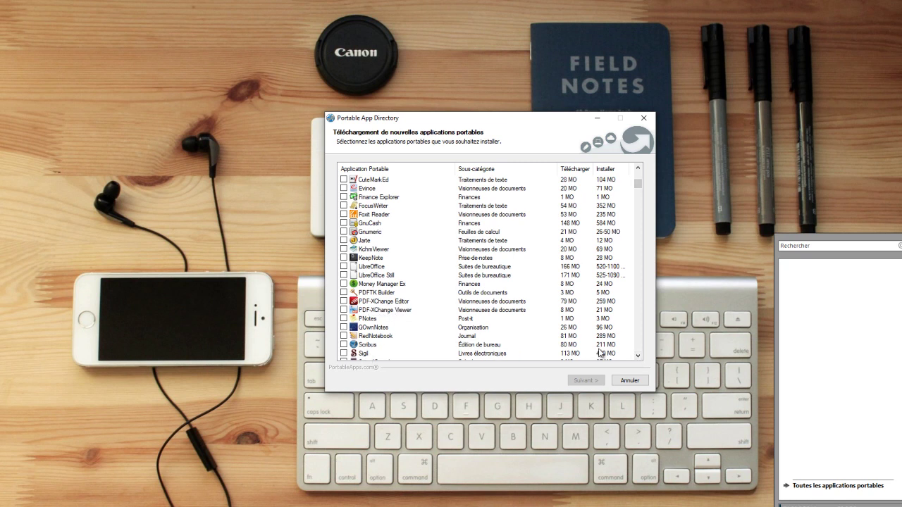
pyautogui.click(637, 356)
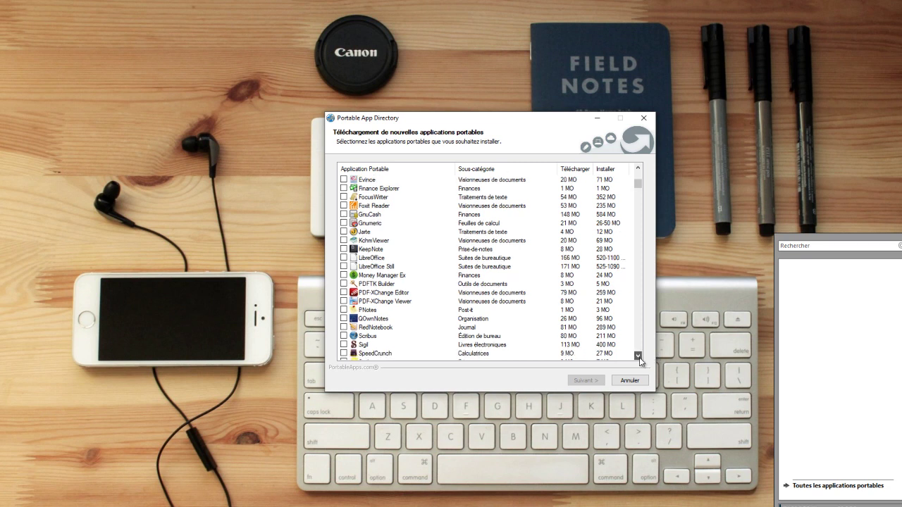
pyautogui.click(637, 356)
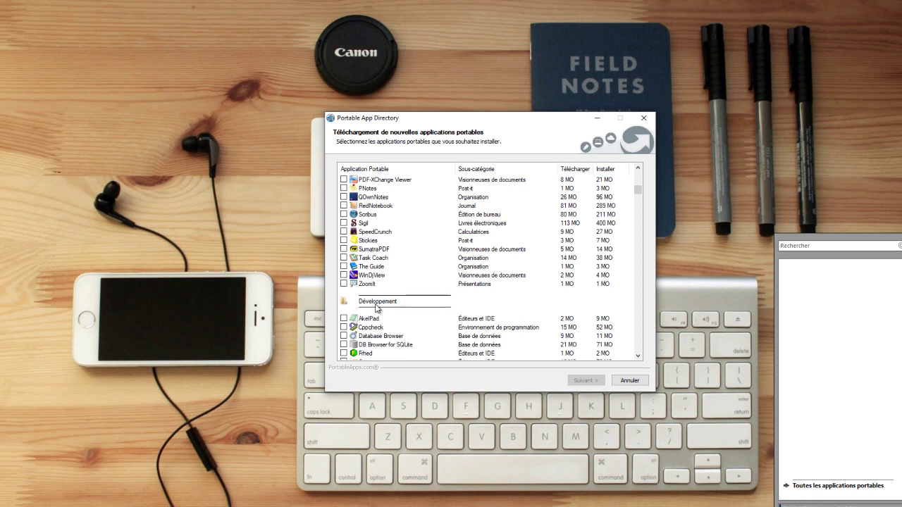
# Examine the applications offered in the Développement category of the directory
pyautogui.click(638, 358)
pyautogui.click(637, 358)
pyautogui.click(638, 357)
pyautogui.click(637, 358)
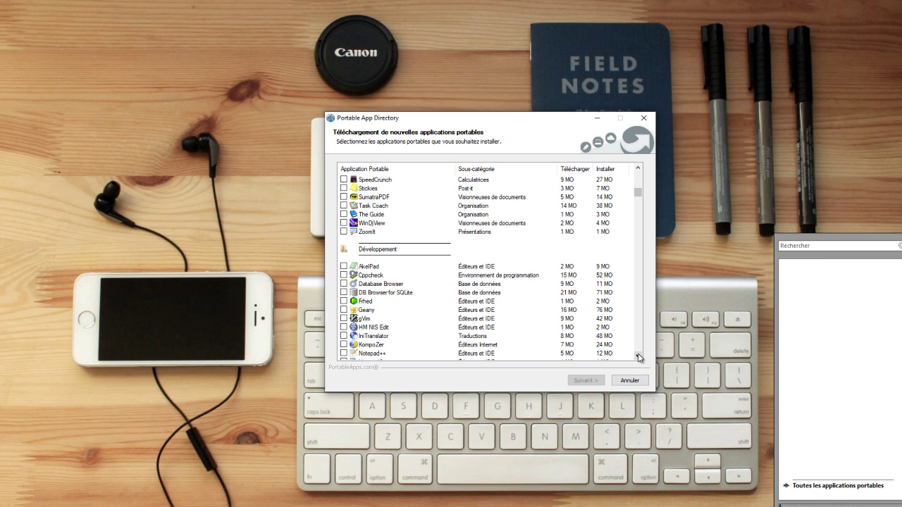
pyautogui.click(638, 358)
pyautogui.click(638, 358)
pyautogui.click(638, 358)
pyautogui.click(638, 358)
pyautogui.click(637, 358)
pyautogui.click(638, 358)
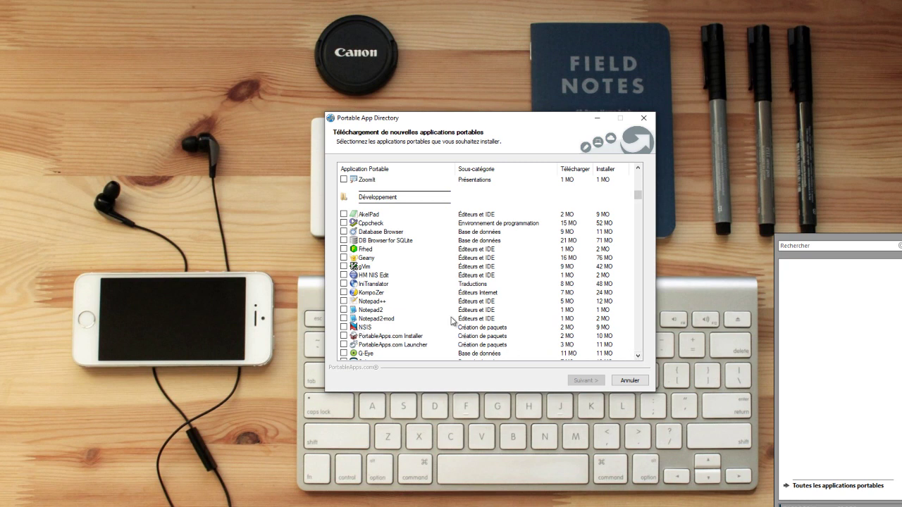
# Review the Éducation and Graphismes et images applications in the directory
pyautogui.scroll(-10, 638, 358)
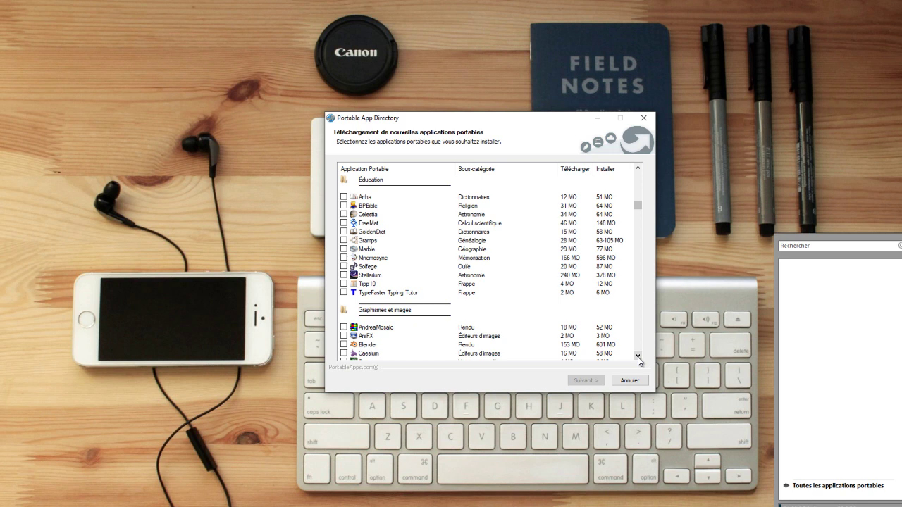
pyautogui.scroll(-7, 638, 325)
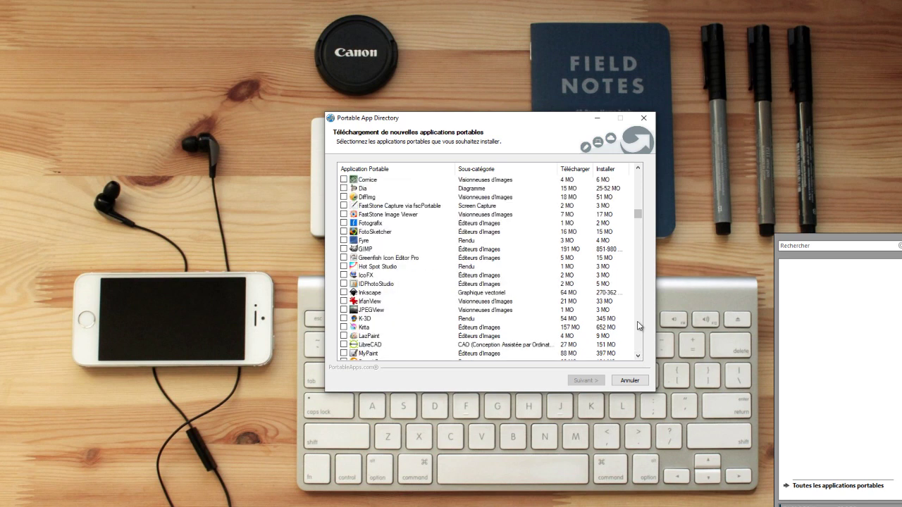
pyautogui.click(638, 170)
pyautogui.scroll(3, 638, 169)
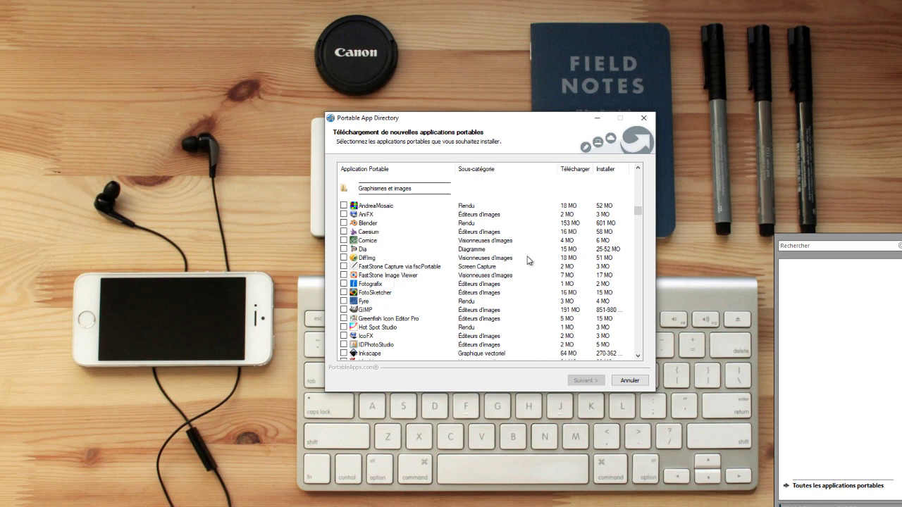
pyautogui.click(636, 359)
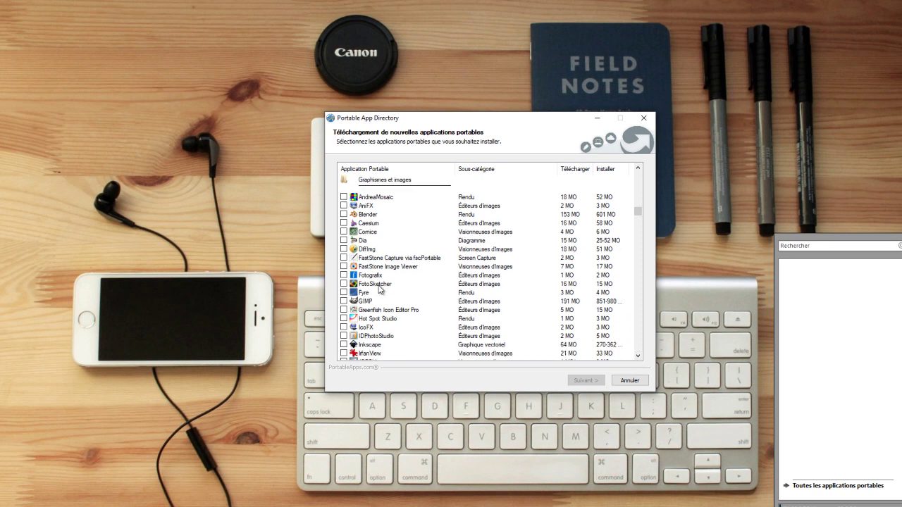
pyautogui.click(637, 356)
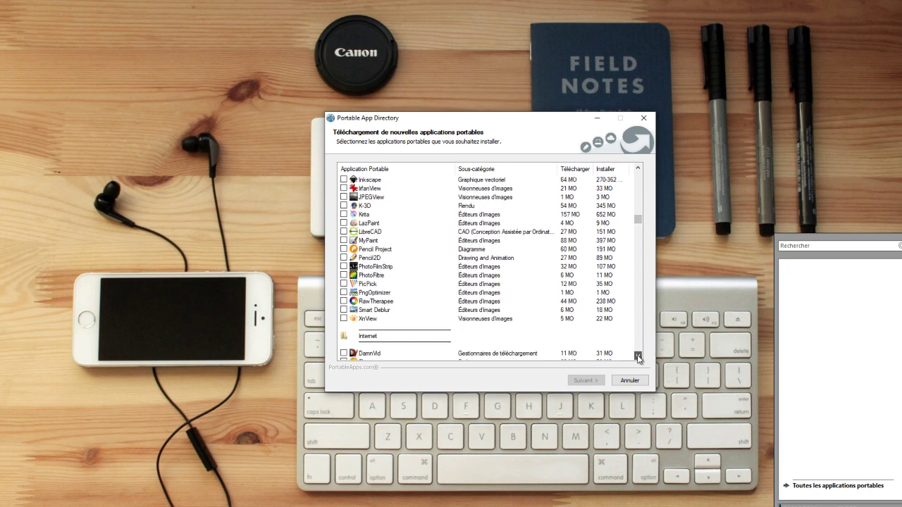
pyautogui.moveTo(638, 357); pyautogui.dragTo(638, 358)
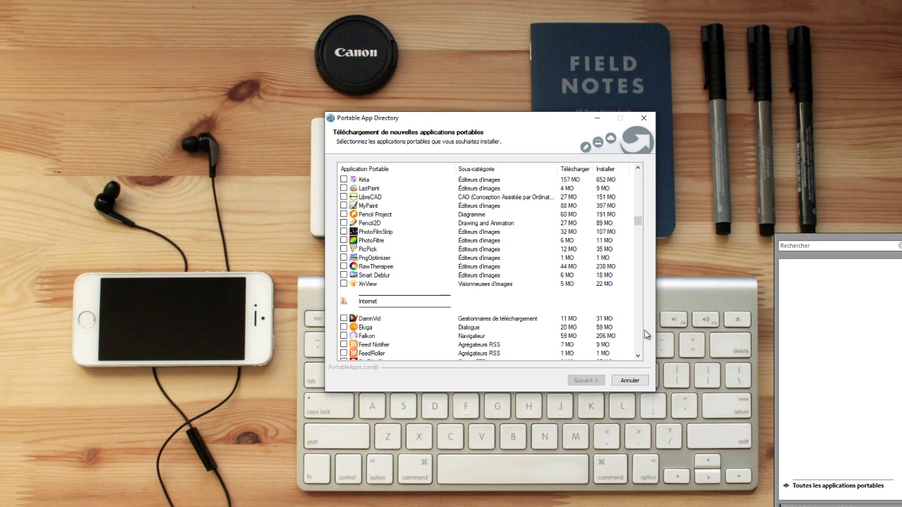
# Select the Mozilla Firefox browser in the Internet category, leaving Opera unselected
pyautogui.scroll(-15, 635, 335)
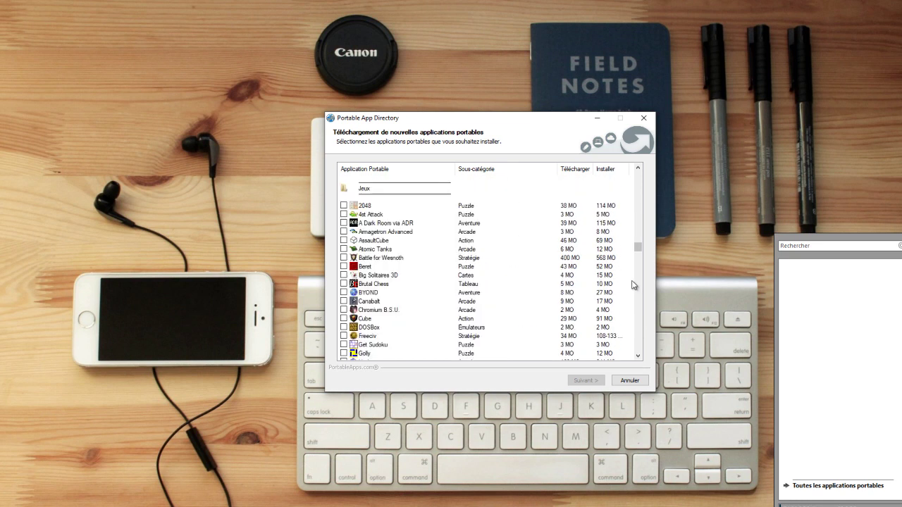
pyautogui.scroll(10, 641, 208)
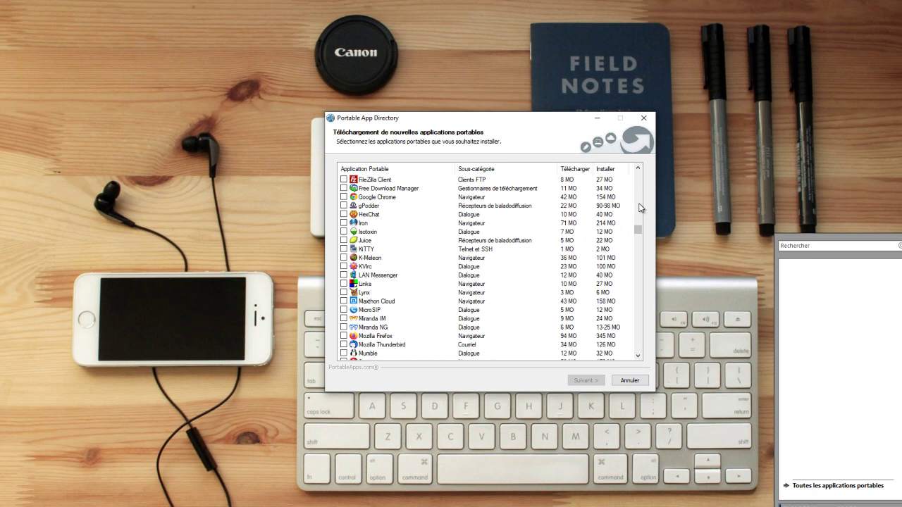
pyautogui.click(637, 168)
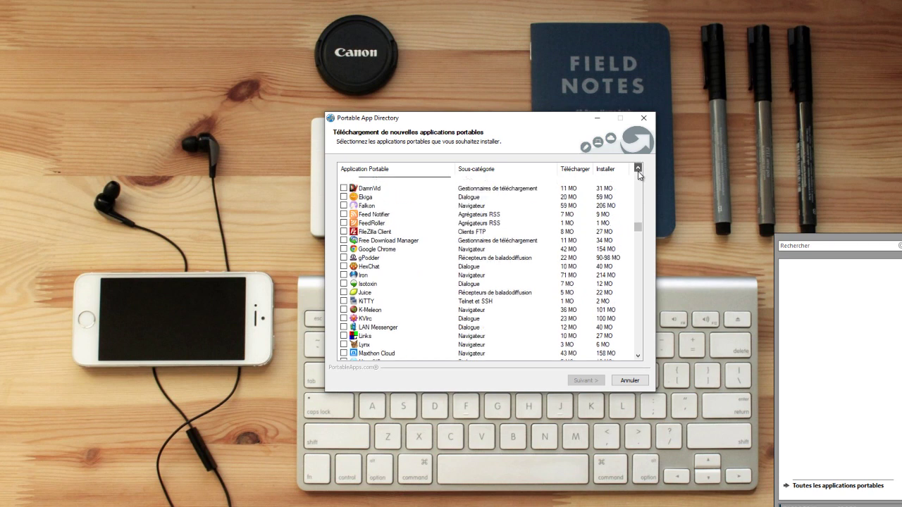
pyautogui.click(637, 169)
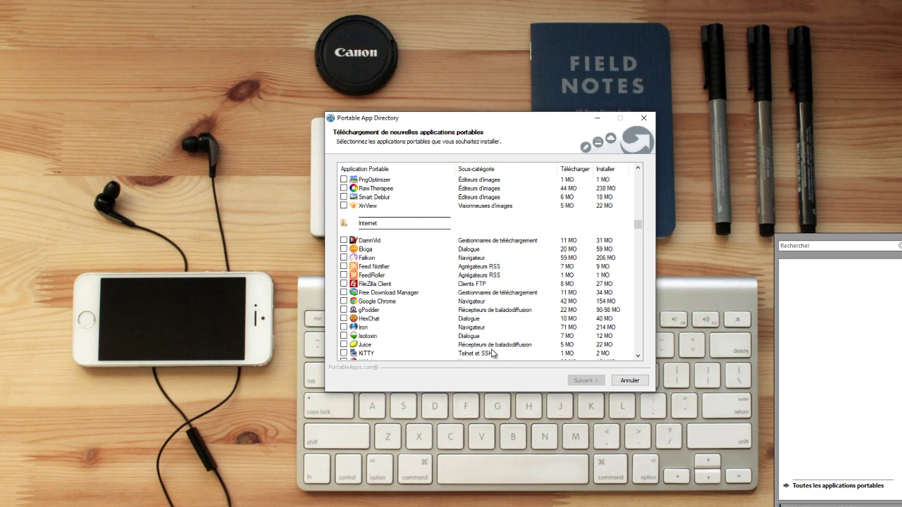
pyautogui.click(637, 356)
pyautogui.click(637, 356)
pyautogui.click(637, 356)
pyautogui.click(637, 356)
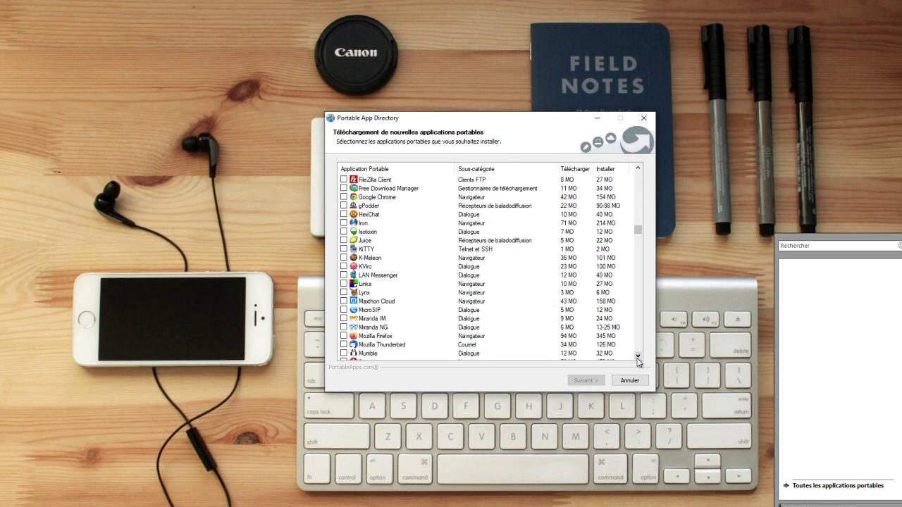
pyautogui.click(637, 356)
pyautogui.click(638, 356)
pyautogui.click(638, 355)
pyautogui.click(637, 356)
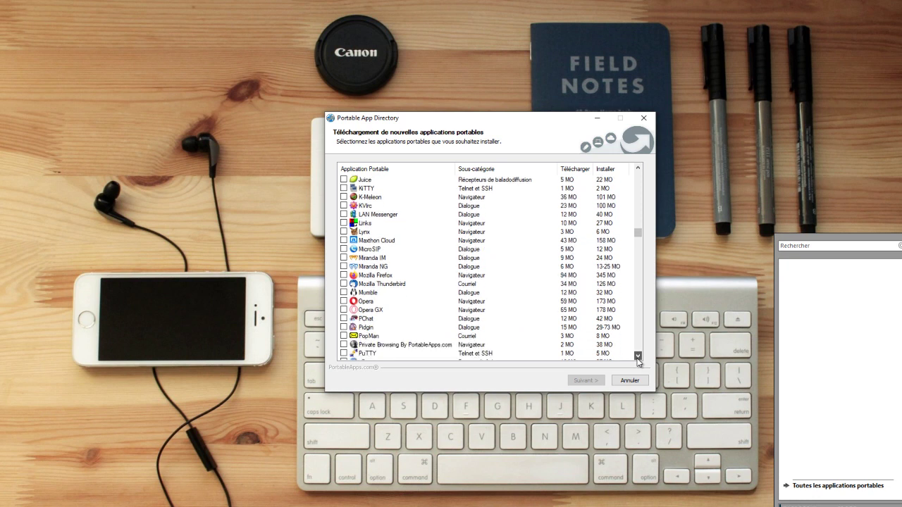
pyautogui.click(637, 356)
pyautogui.click(344, 293)
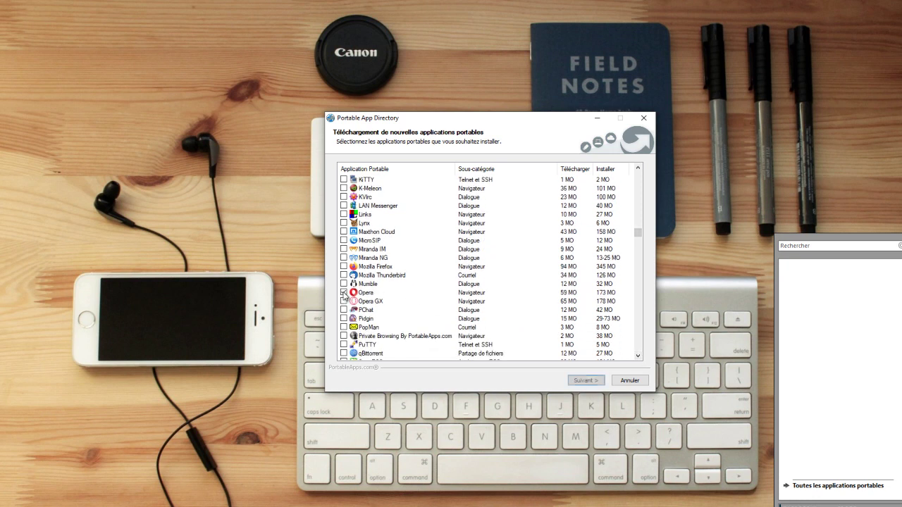
pyautogui.click(344, 293)
pyautogui.click(344, 267)
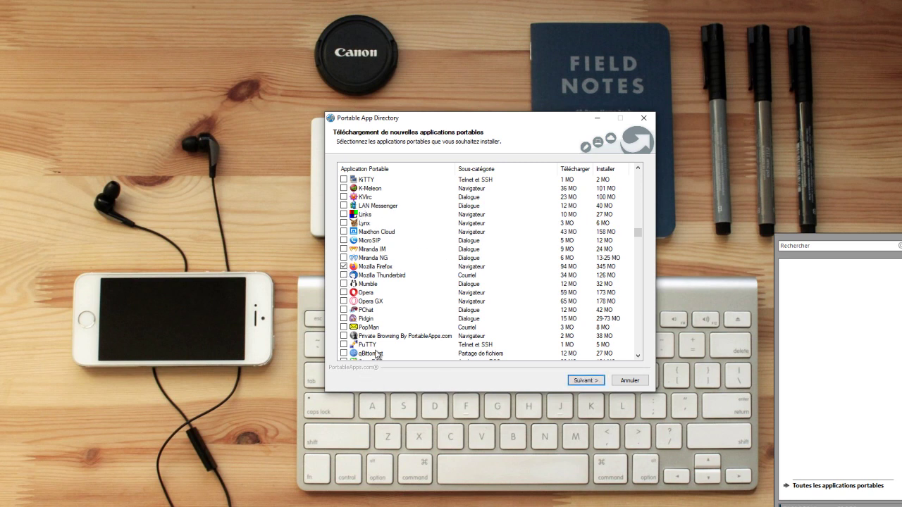
# Add qBittorrent and Telegram Desktop from the Internet category to the download selection
pyautogui.click(639, 356)
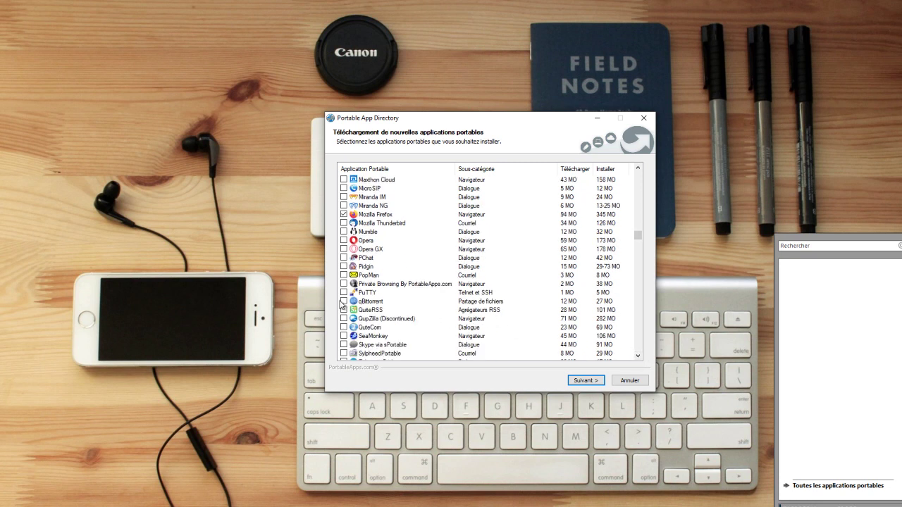
pyautogui.click(344, 301)
pyautogui.scroll(-3, 640, 367)
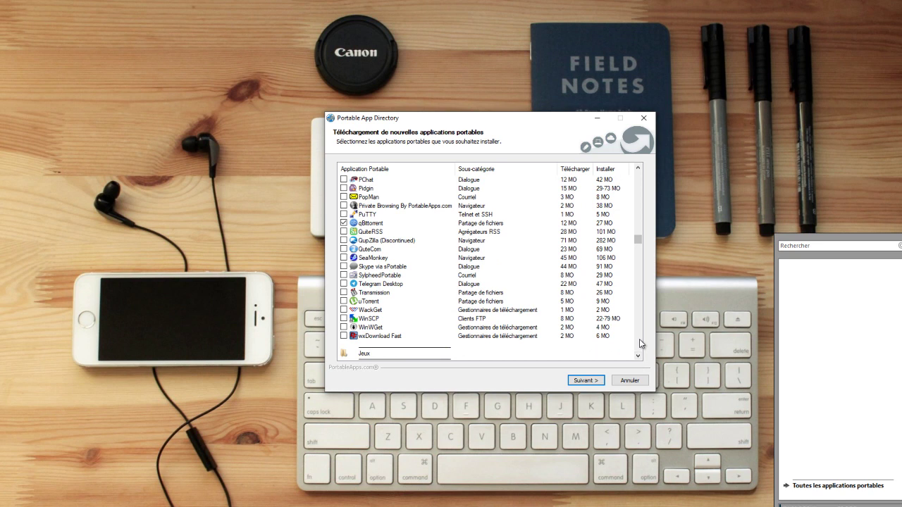
pyautogui.click(344, 284)
# Review the portable applications offered in the Jeux and Musique et vidéo categories and the system utilities further down the directory
pyautogui.scroll(-6, 635, 347)
pyautogui.scroll(6, 639, 195)
pyautogui.scroll(-5, 638, 356)
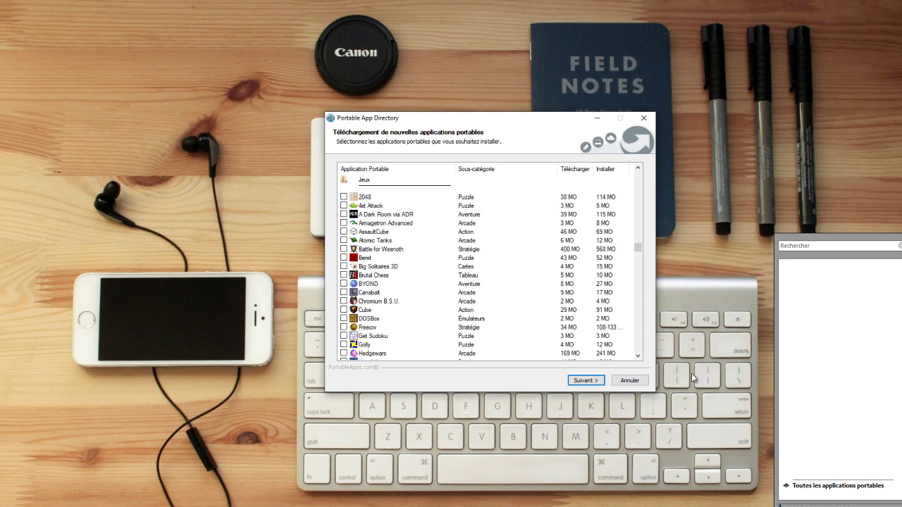
pyautogui.click(637, 357)
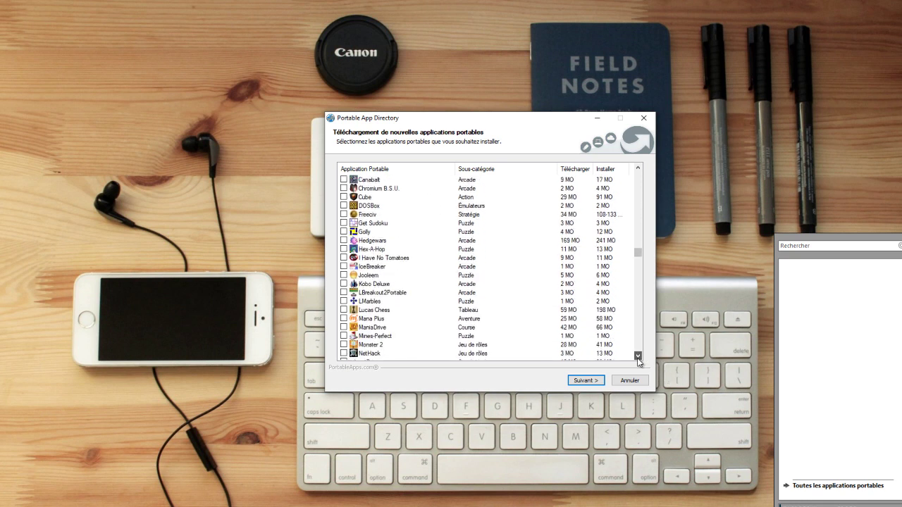
pyautogui.click(637, 357)
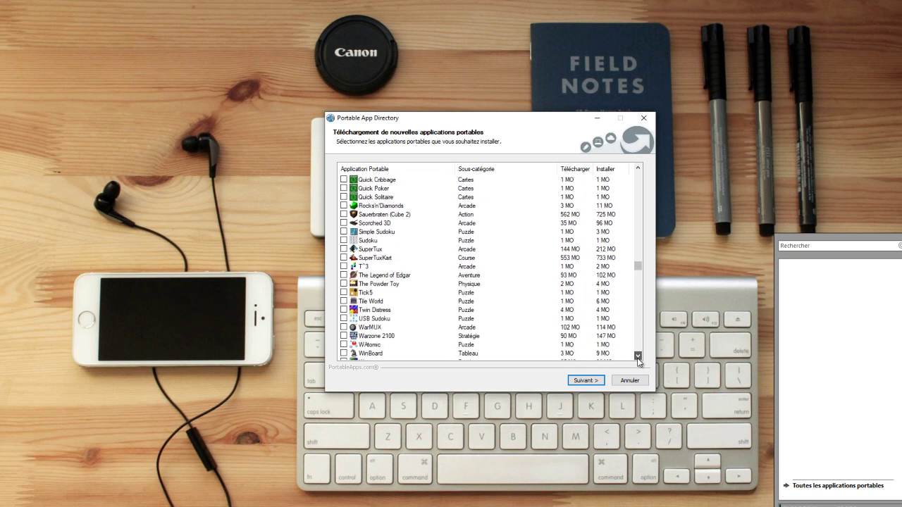
pyautogui.click(637, 356)
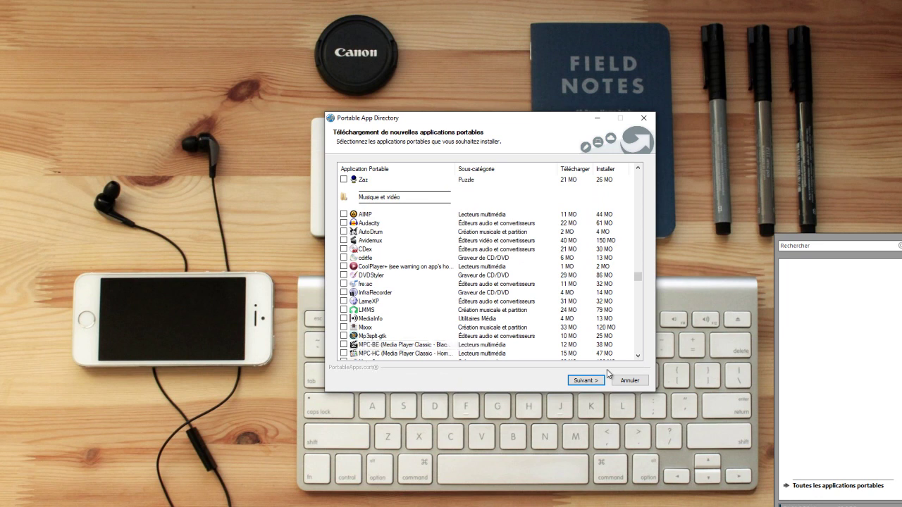
pyautogui.click(639, 341)
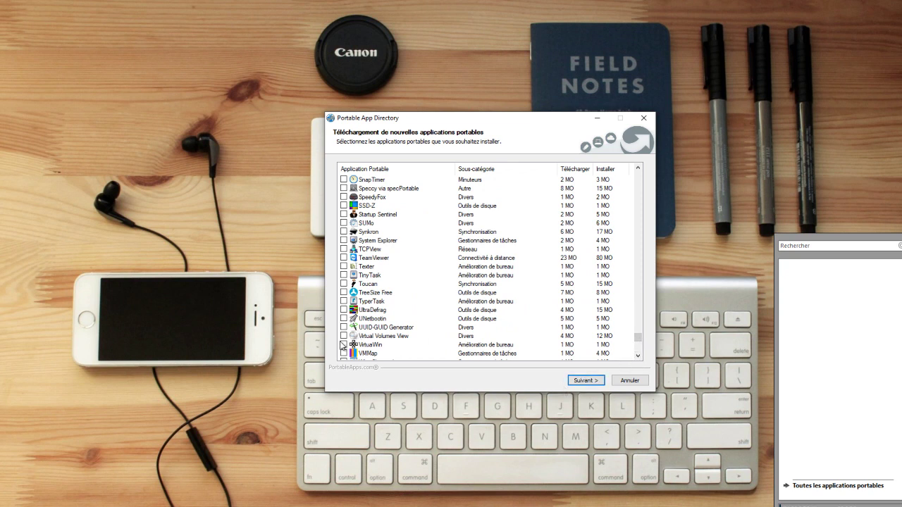
# Download and install the selected portable applications, closing the finished installer and the À propos window
pyautogui.click(591, 384)
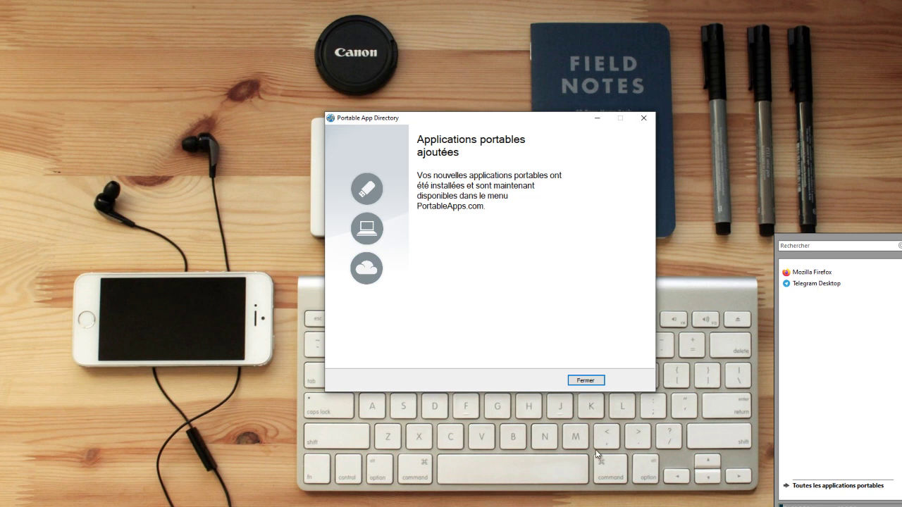
pyautogui.click(590, 379)
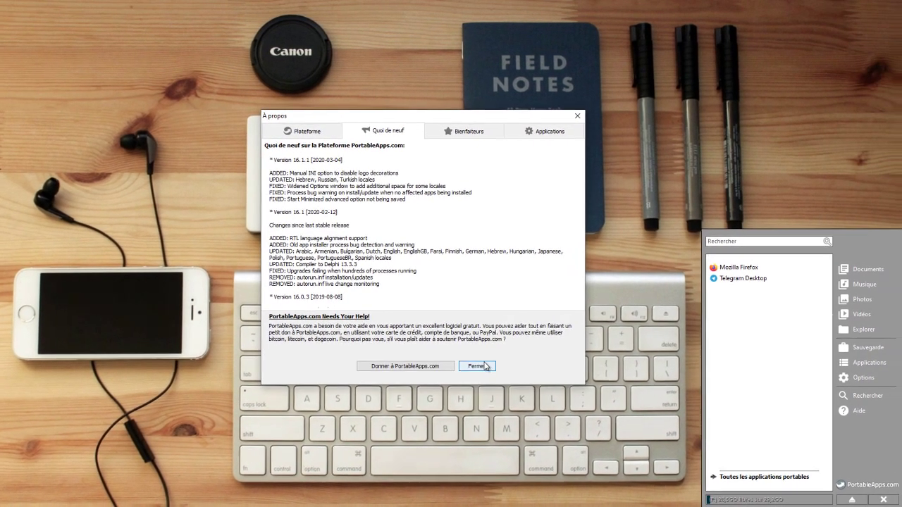
pyautogui.click(545, 373)
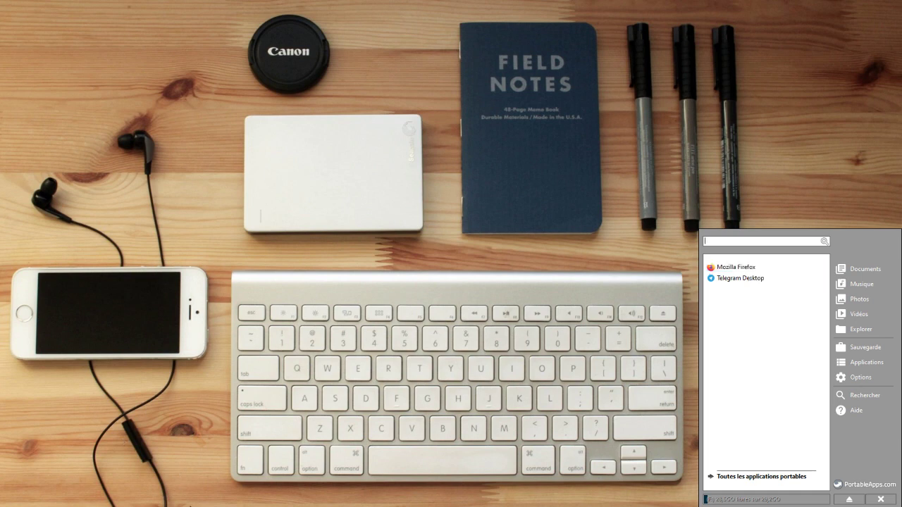
# Open the NTLITE (F:) drive in File Explorer and examine the contents of its PortableApps and Documents folders
pyautogui.press('super+e')
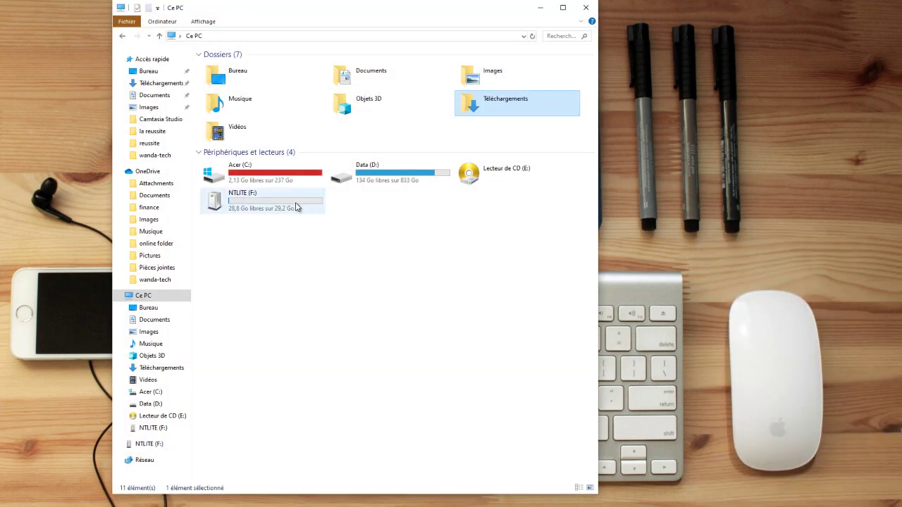
pyautogui.click(302, 253)
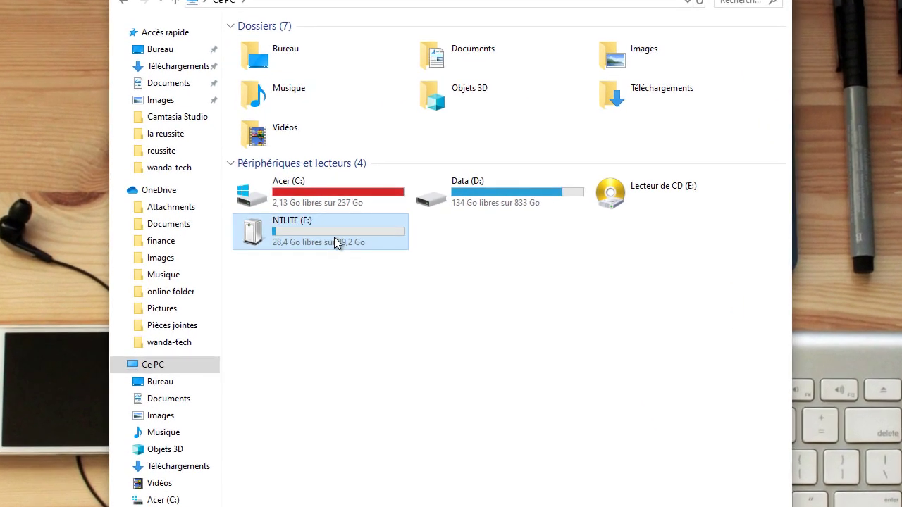
pyautogui.doubleClick(282, 207)
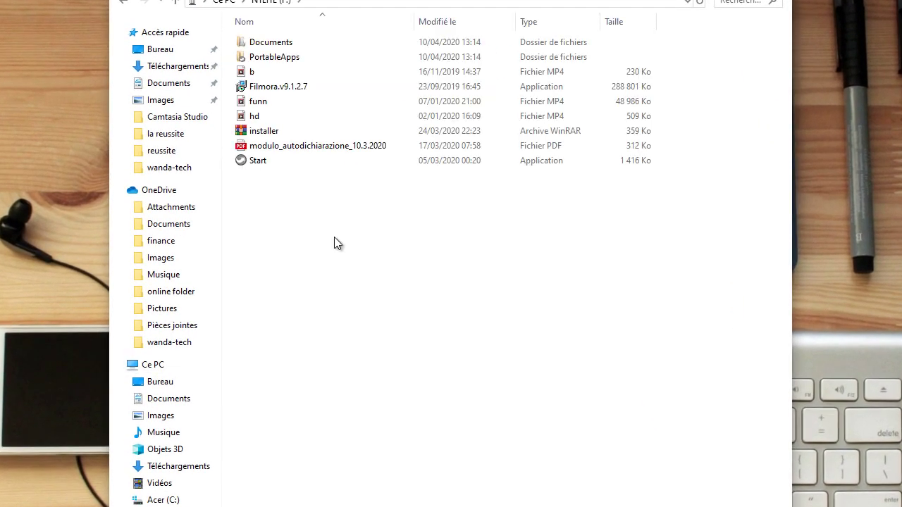
pyautogui.doubleClick(287, 60)
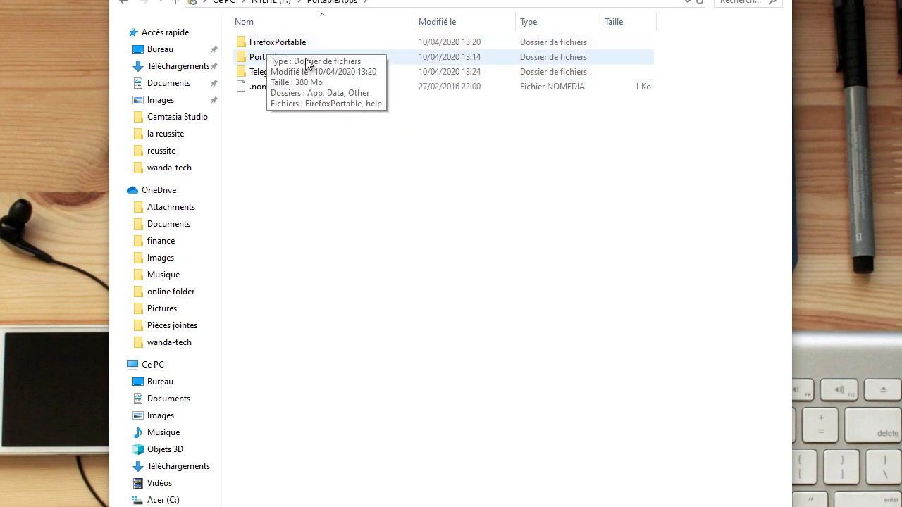
pyautogui.press('BackSpace')
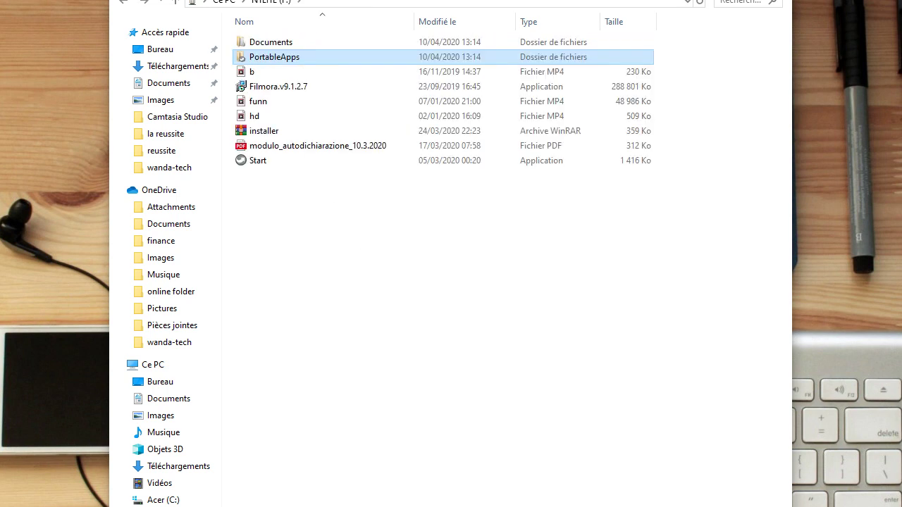
pyautogui.doubleClick(278, 42)
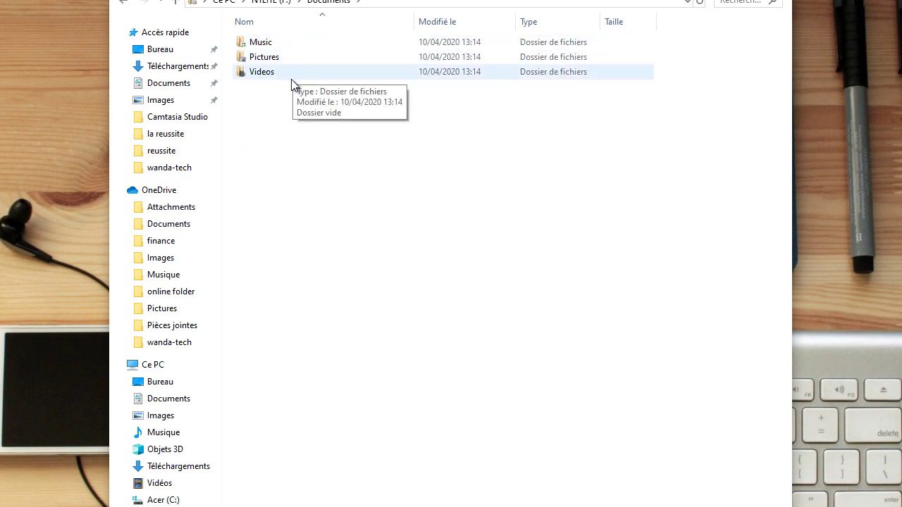
pyautogui.press('BackSpace')
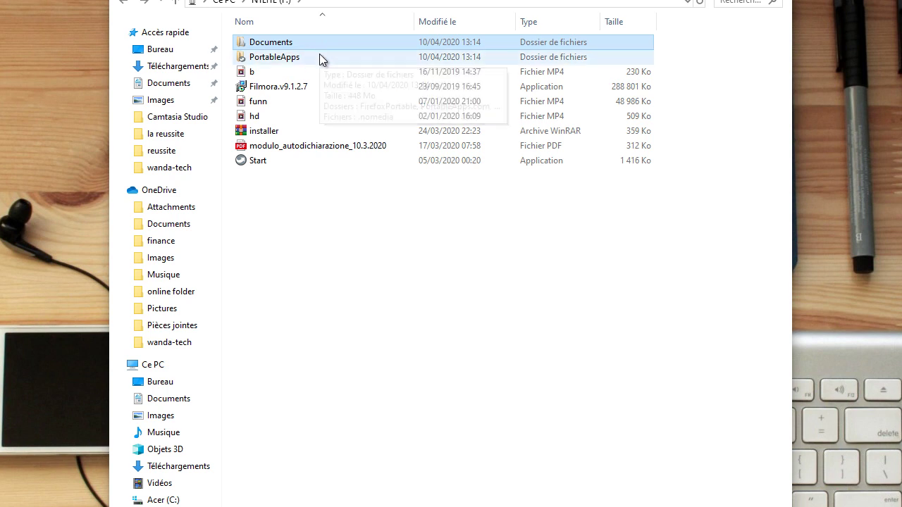
# Run Start from the NTLITE (F:) drive and try to launch the portable Mozilla Firefox, dismissing the notice
pyautogui.click(316, 161)
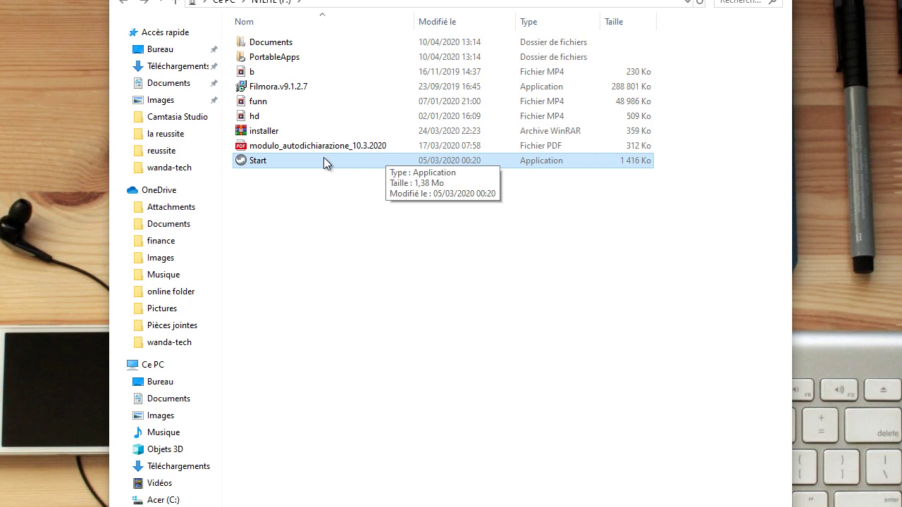
pyautogui.doubleClick(323, 161)
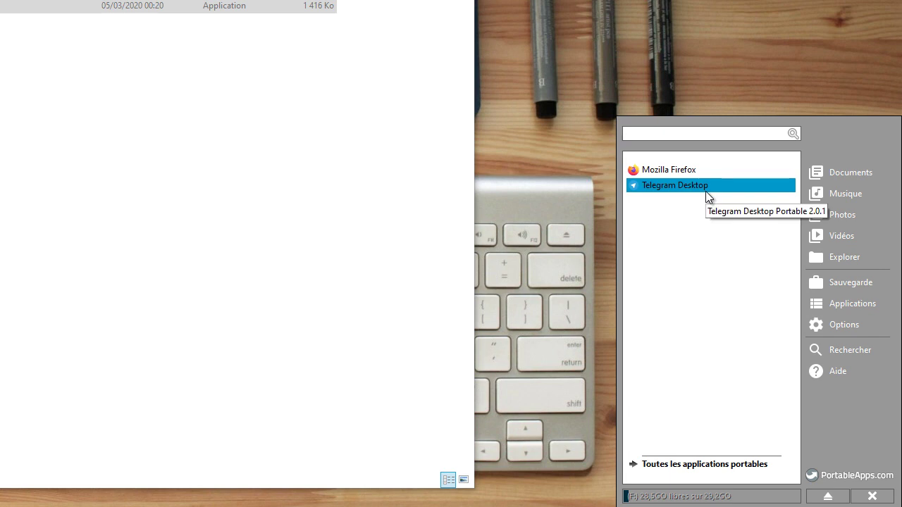
pyautogui.click(658, 173)
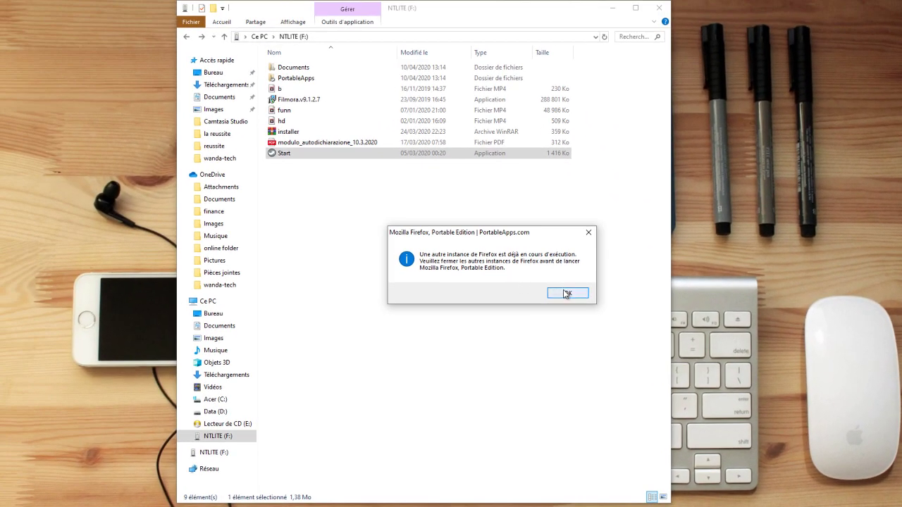
pyautogui.click(564, 293)
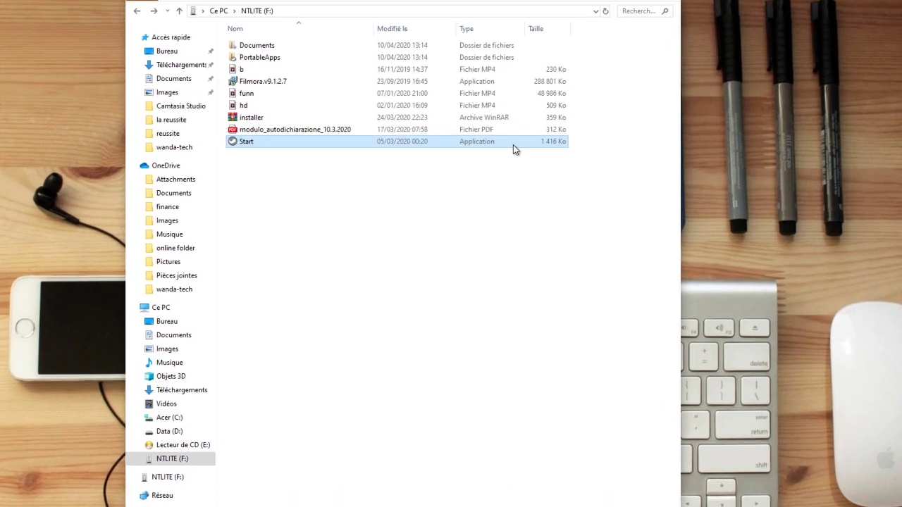
# Run Start again and launch Telegram Desktop up to its phone number sign-in page, leaving its window minimized
pyautogui.doubleClick(513, 144)
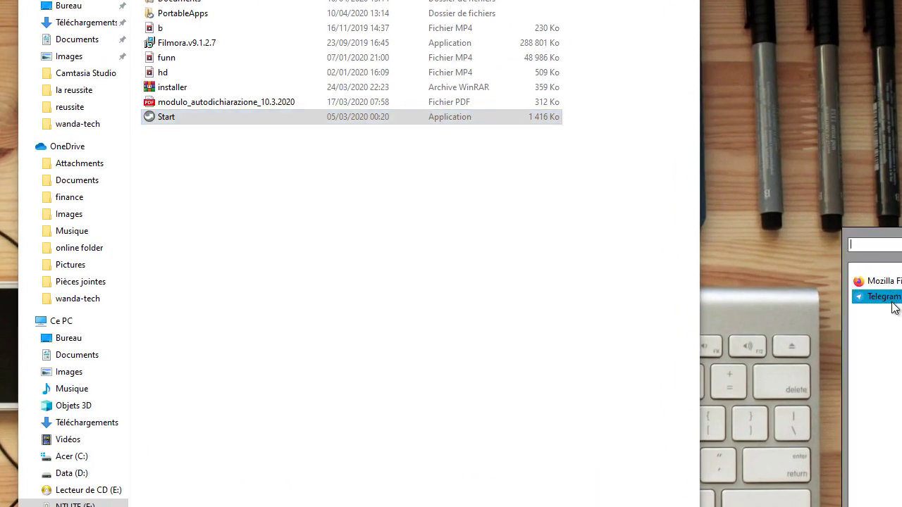
pyautogui.click(892, 303)
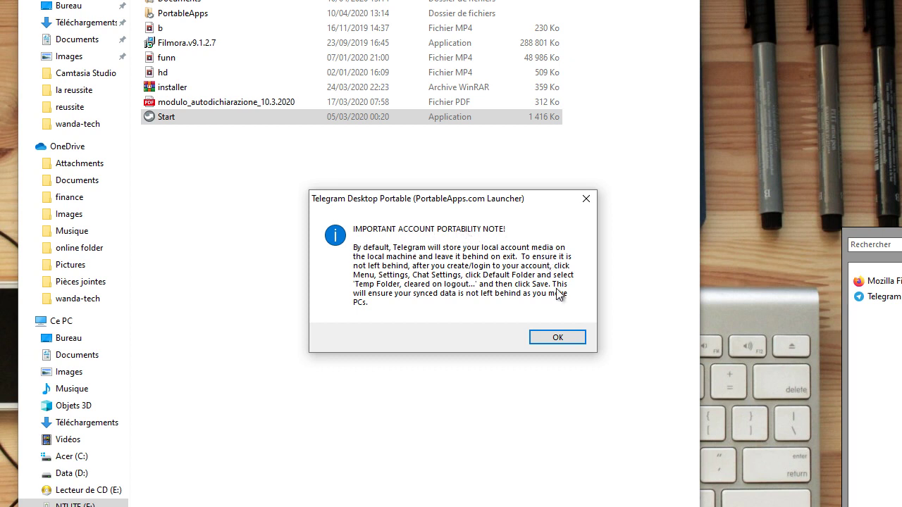
pyautogui.click(578, 338)
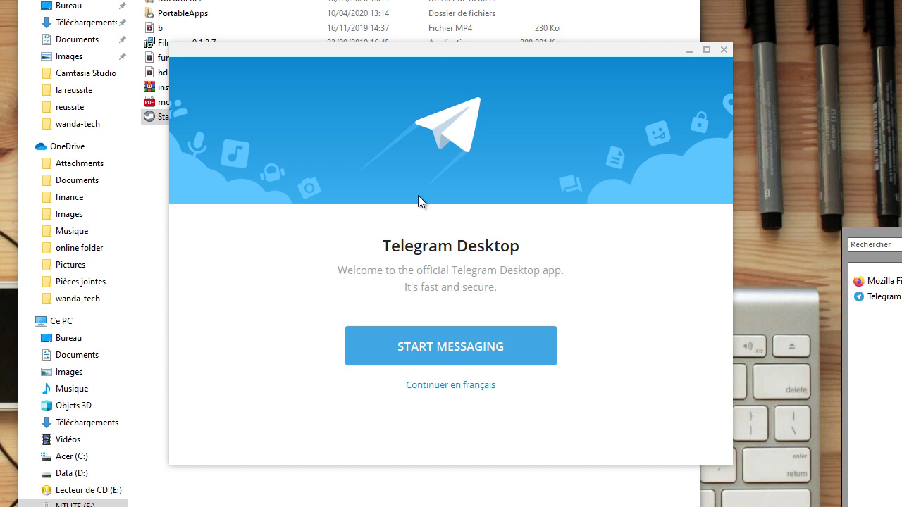
pyautogui.click(462, 347)
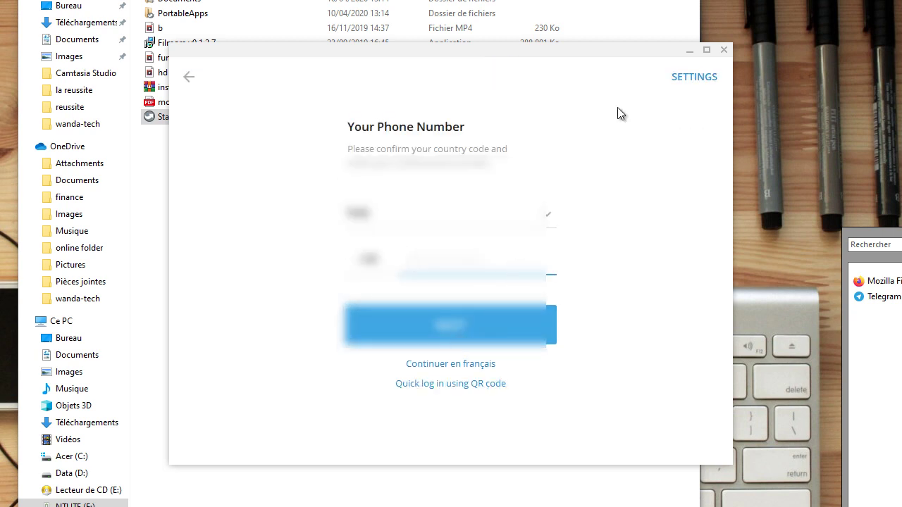
pyautogui.click(687, 52)
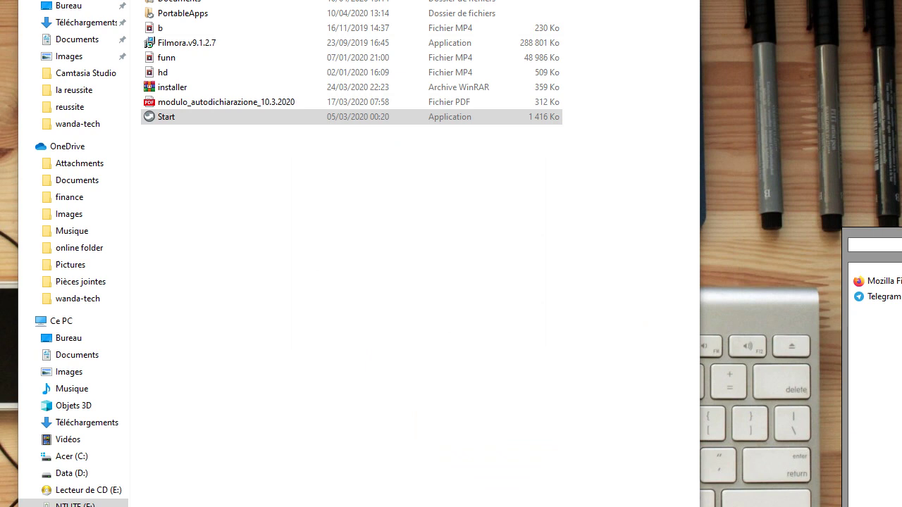